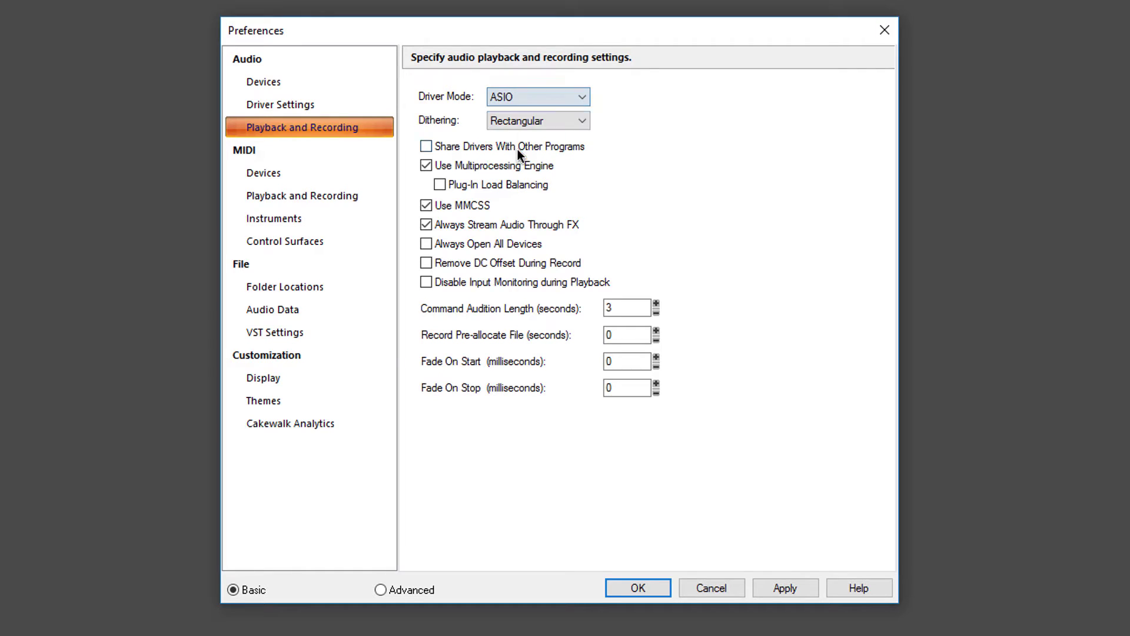
# Set audio dithering to None and check the buffer length and sample rate in the Focusrite ASIO driver settings
pyautogui.click(566, 122)
pyautogui.click(536, 142)
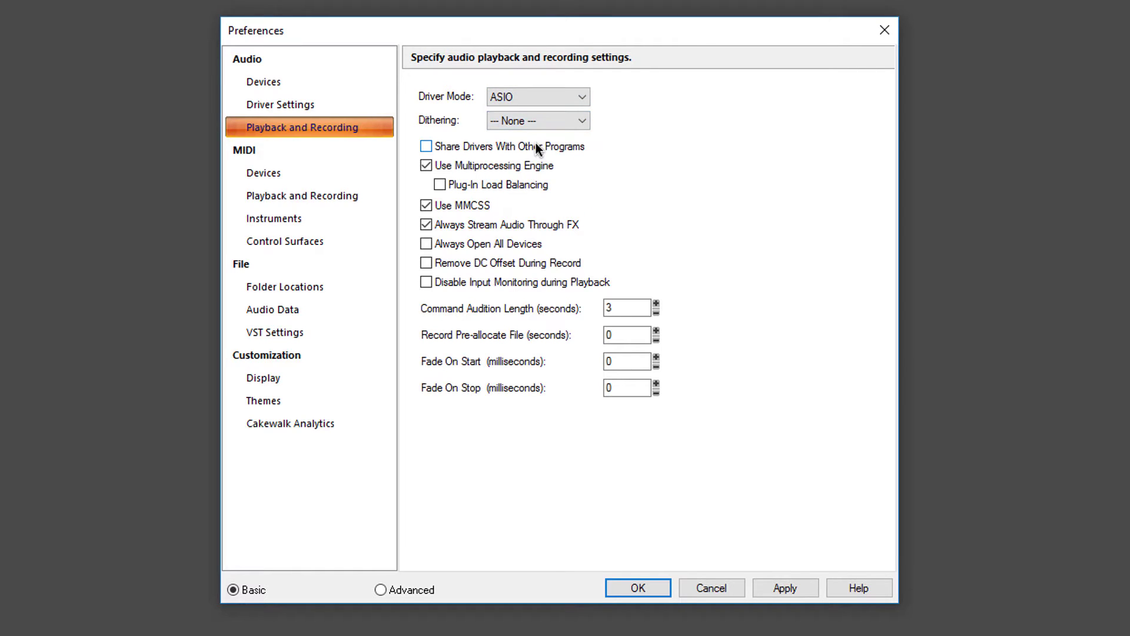
pyautogui.click(302, 108)
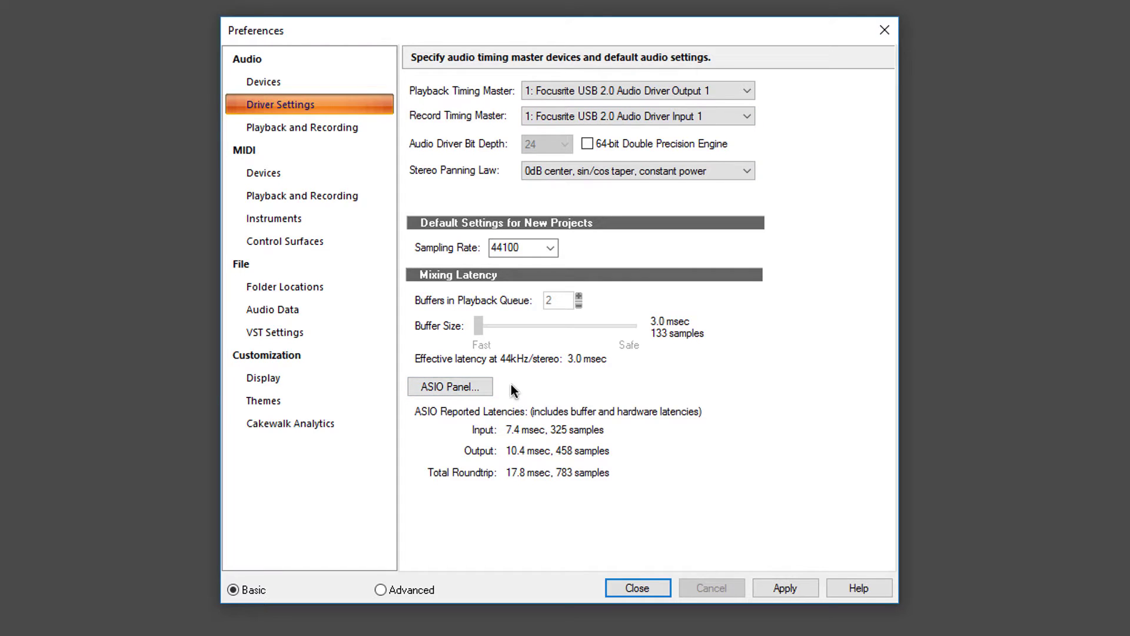
pyautogui.click(465, 388)
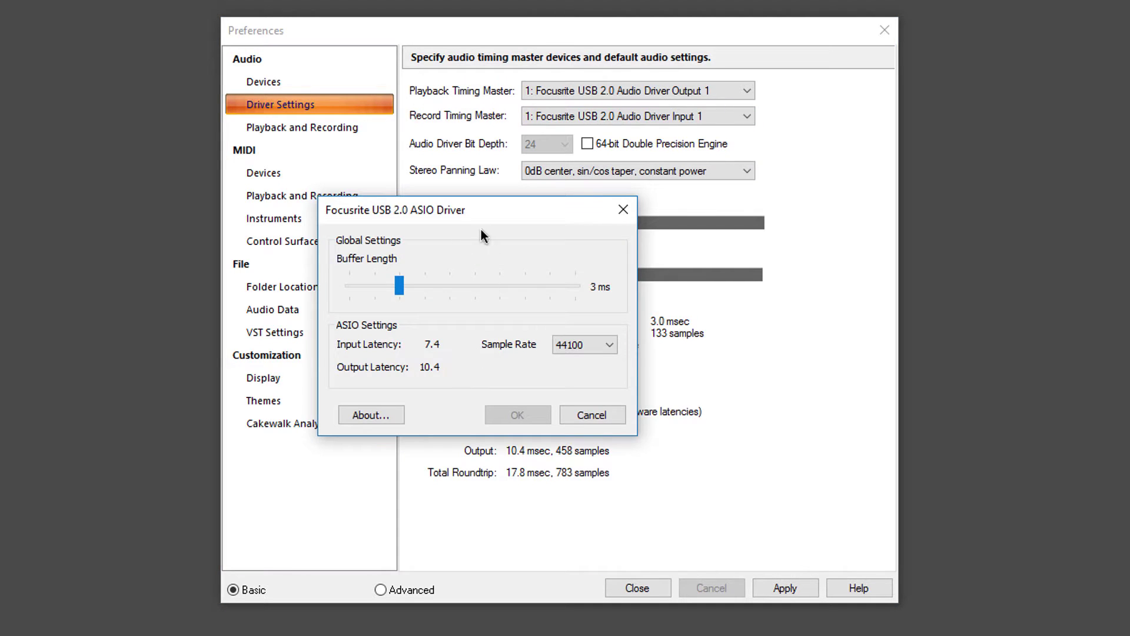
pyautogui.moveTo(483, 200); pyautogui.dragTo(504, 197)
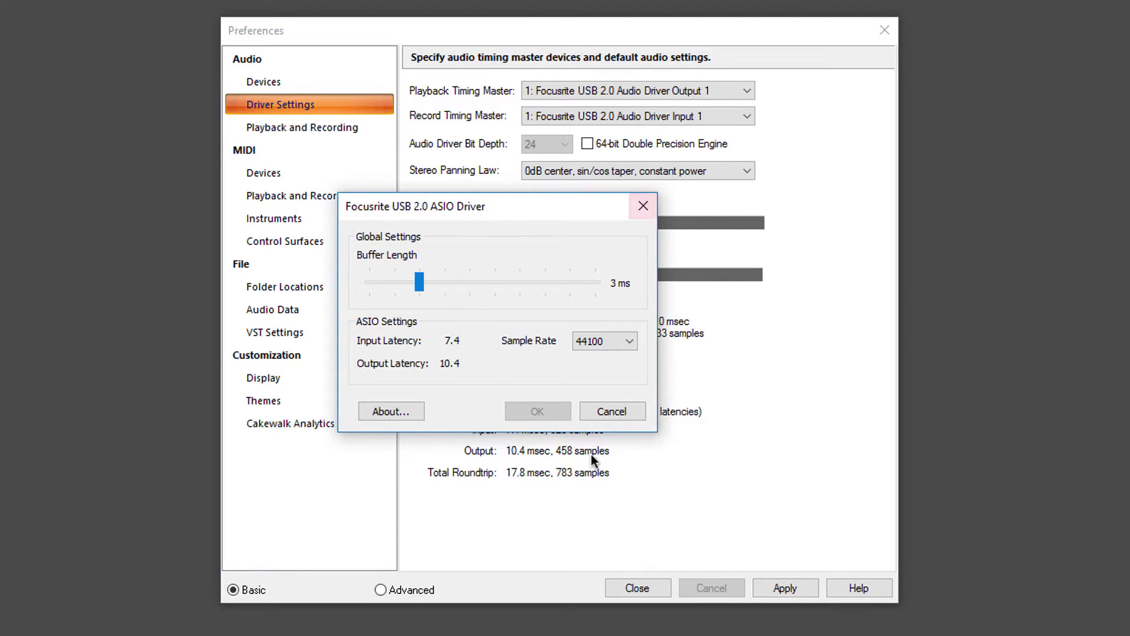
pyautogui.click(614, 420)
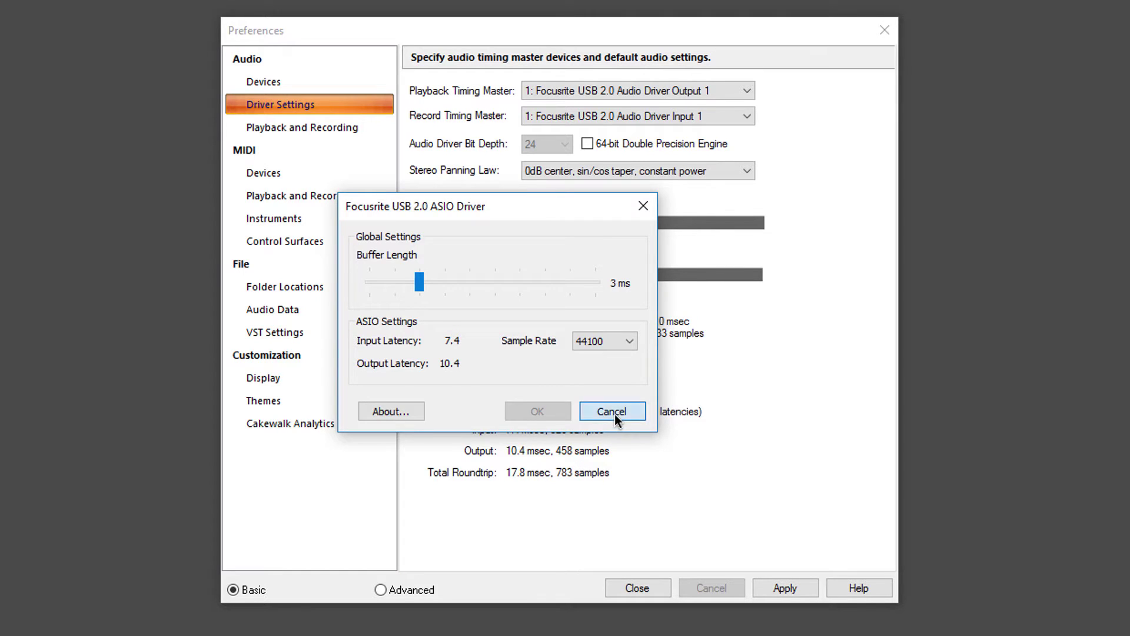
# Enable Plug-In Load Balancing in the audio playback and recording preferences and apply the change
pyautogui.click(327, 127)
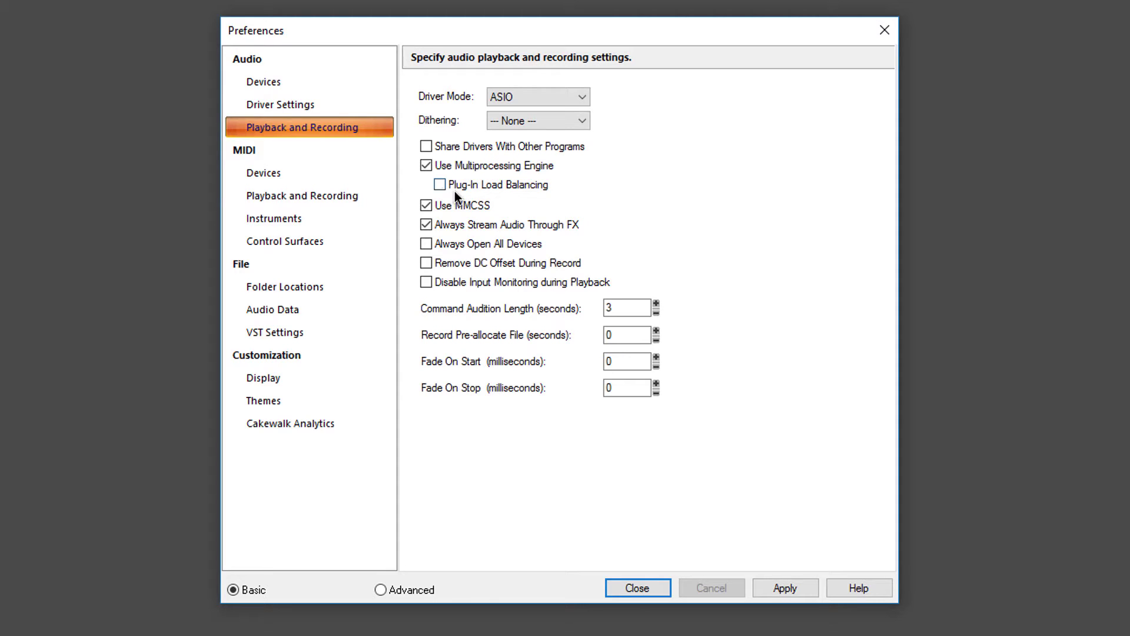
pyautogui.click(439, 185)
pyautogui.click(802, 586)
# Review the MIDI input and output devices and the MIDI playback and recording settings
pyautogui.click(259, 175)
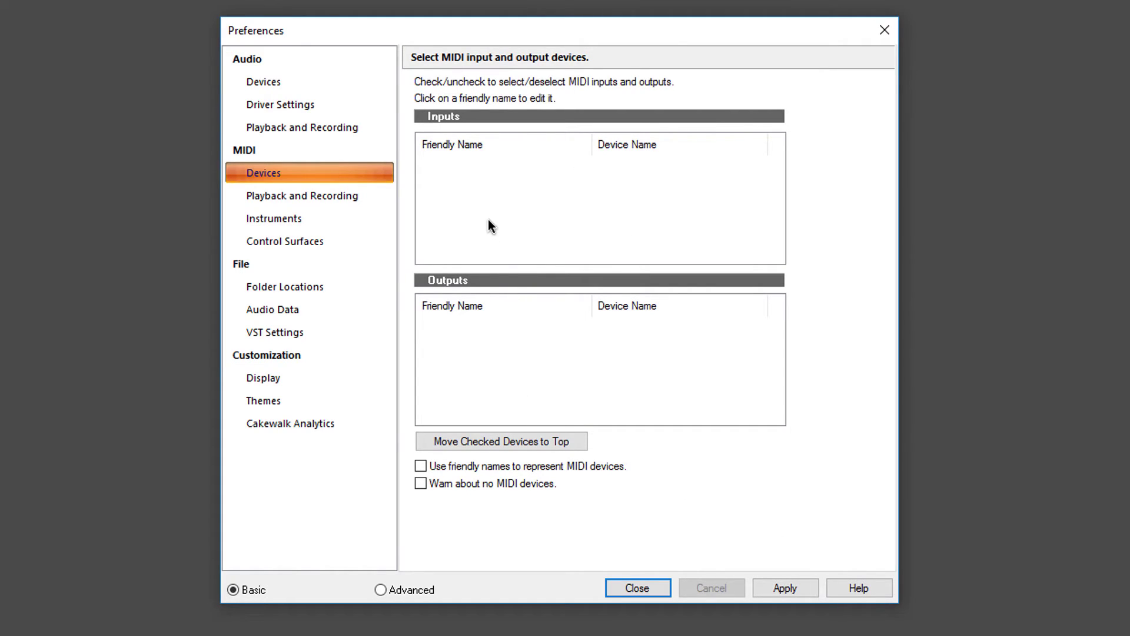
pyautogui.click(316, 196)
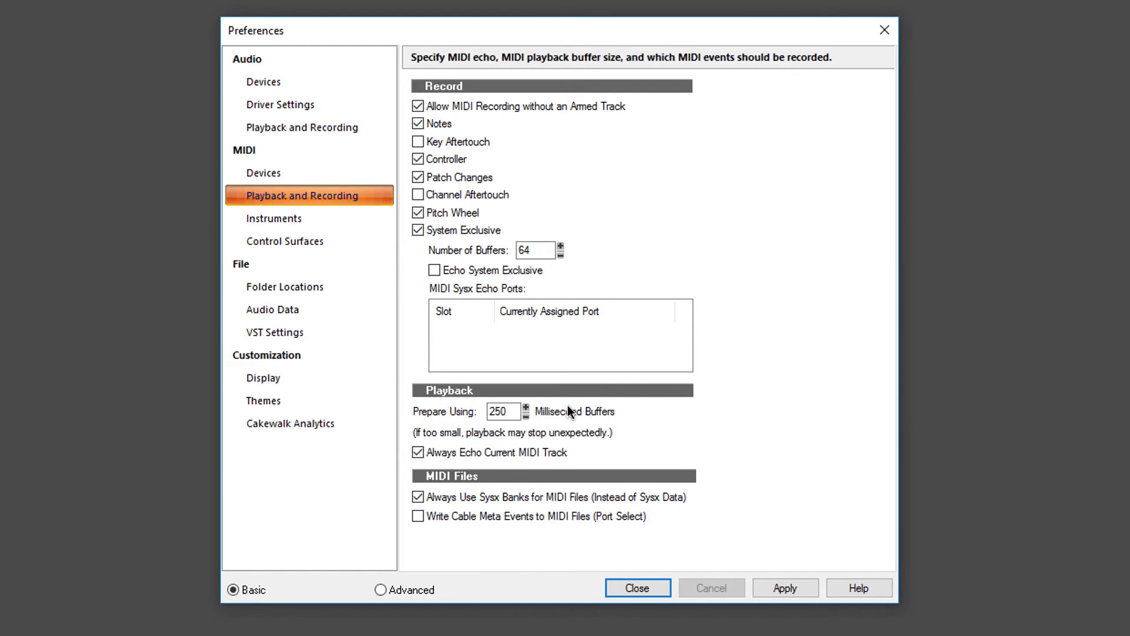
# Set both the record bit depth and the render bit depth to 24 in the audio data preferences
pyautogui.click(275, 310)
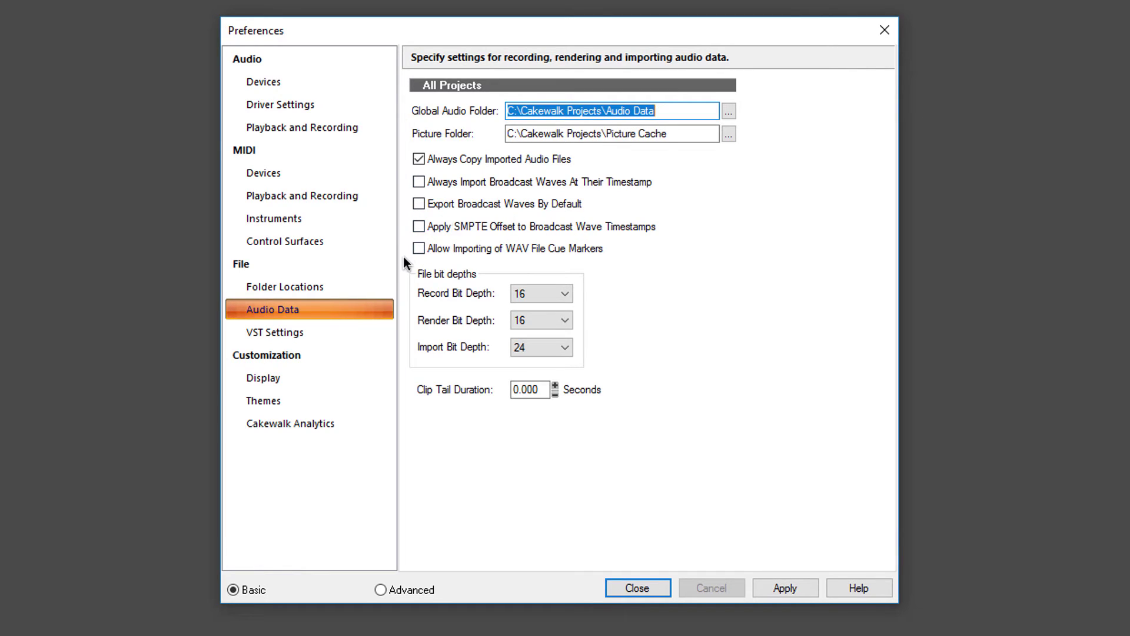
pyautogui.click(551, 296)
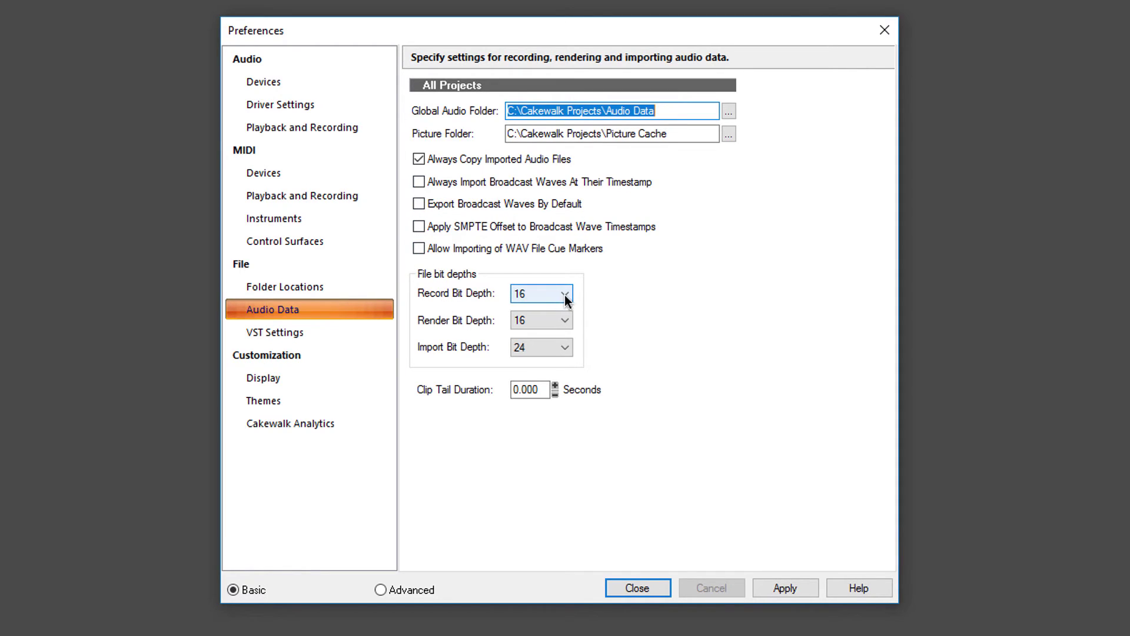
pyautogui.click(553, 323)
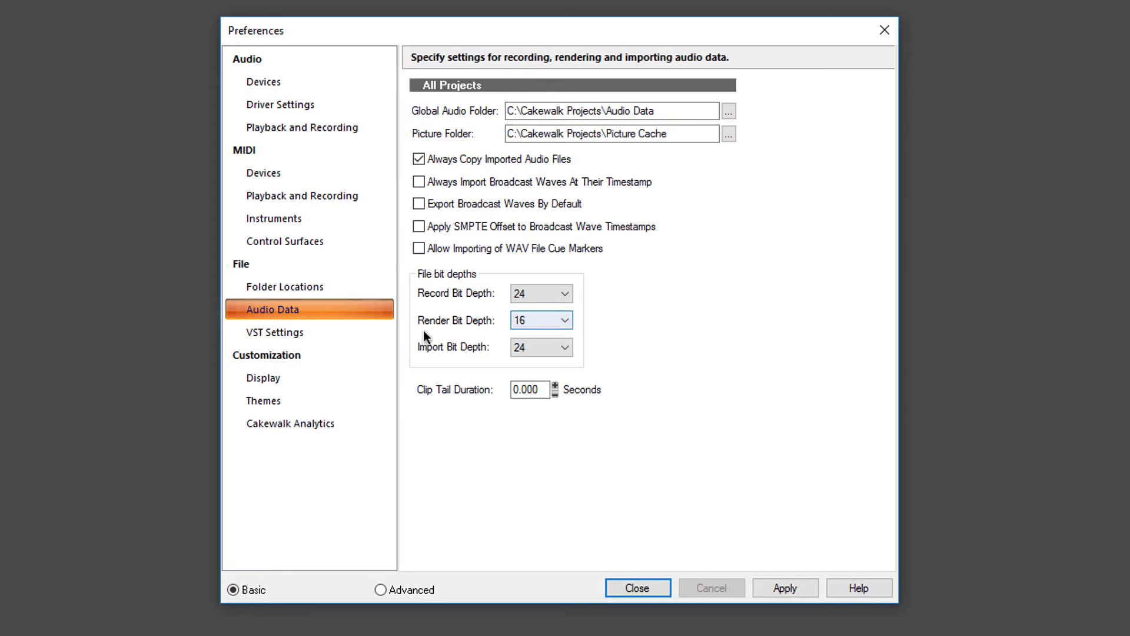
pyautogui.click(552, 321)
pyautogui.click(552, 347)
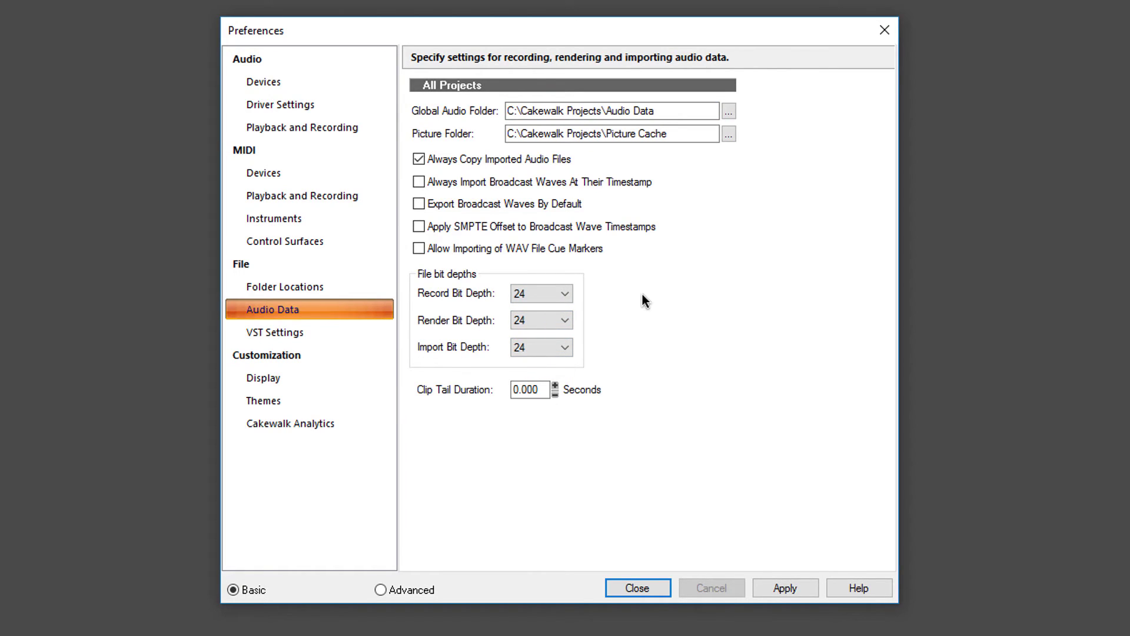
# Review the VST scan modes in the plug-in preferences and choose Manual Scan
pyautogui.click(299, 337)
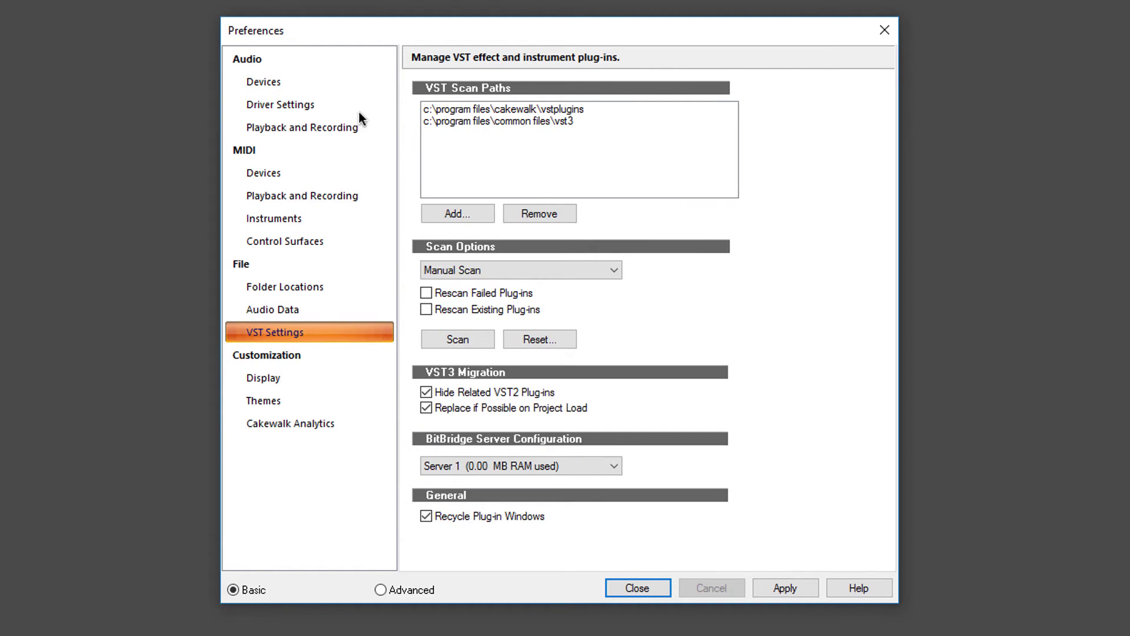
pyautogui.click(478, 272)
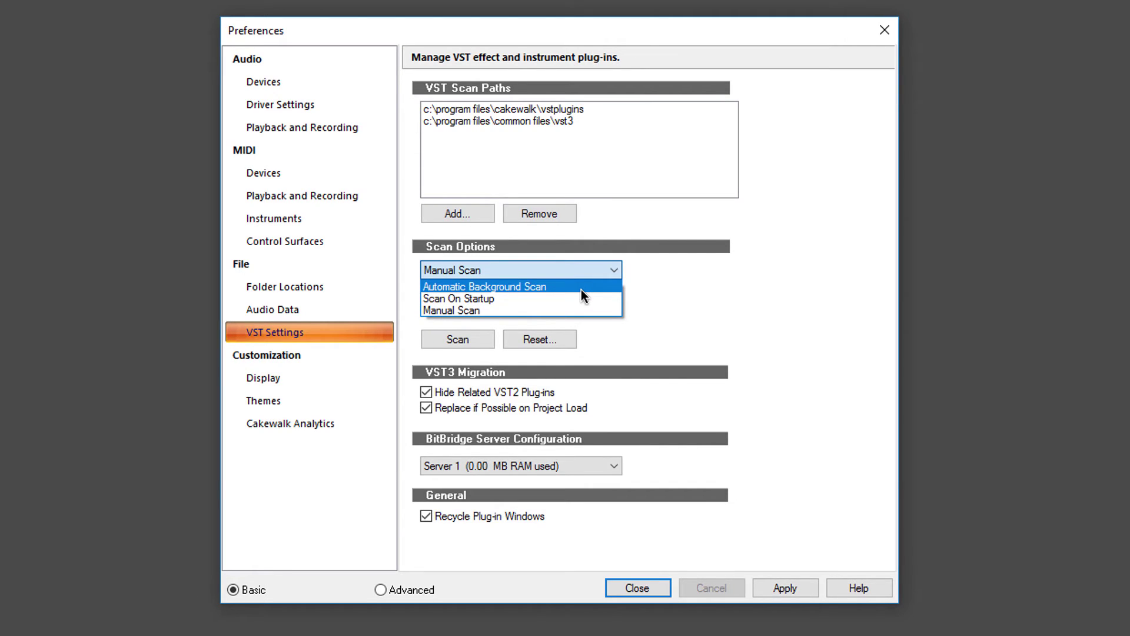
pyautogui.click(549, 311)
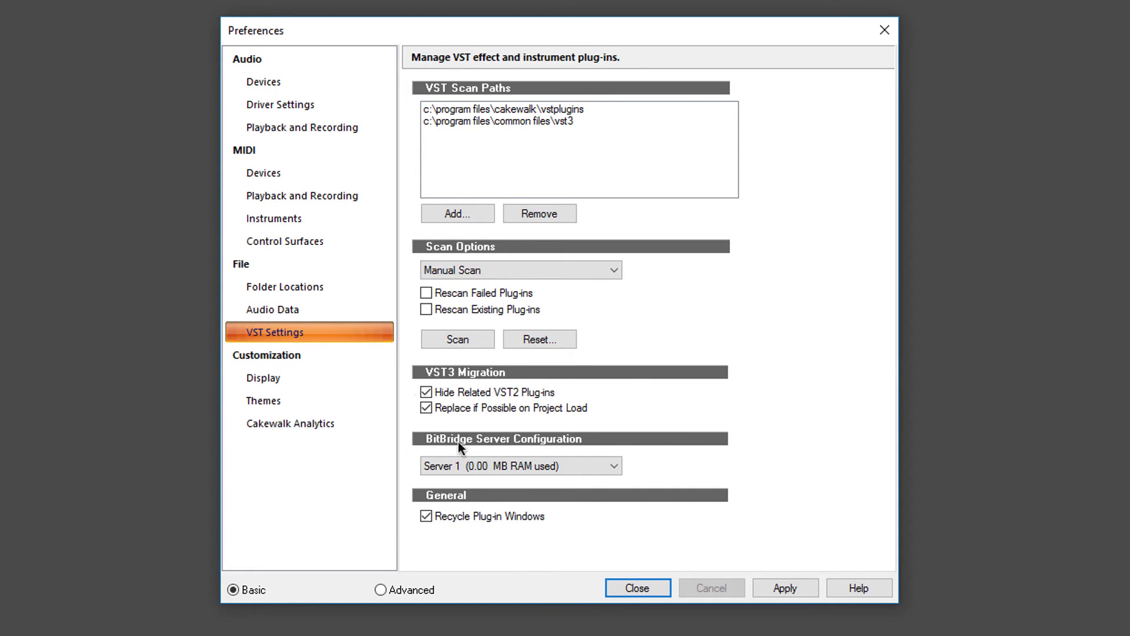
# Look at the display and theme preferences, and switch the preferences to Advanced to browse the extra categories
pyautogui.click(277, 378)
pyautogui.click(272, 400)
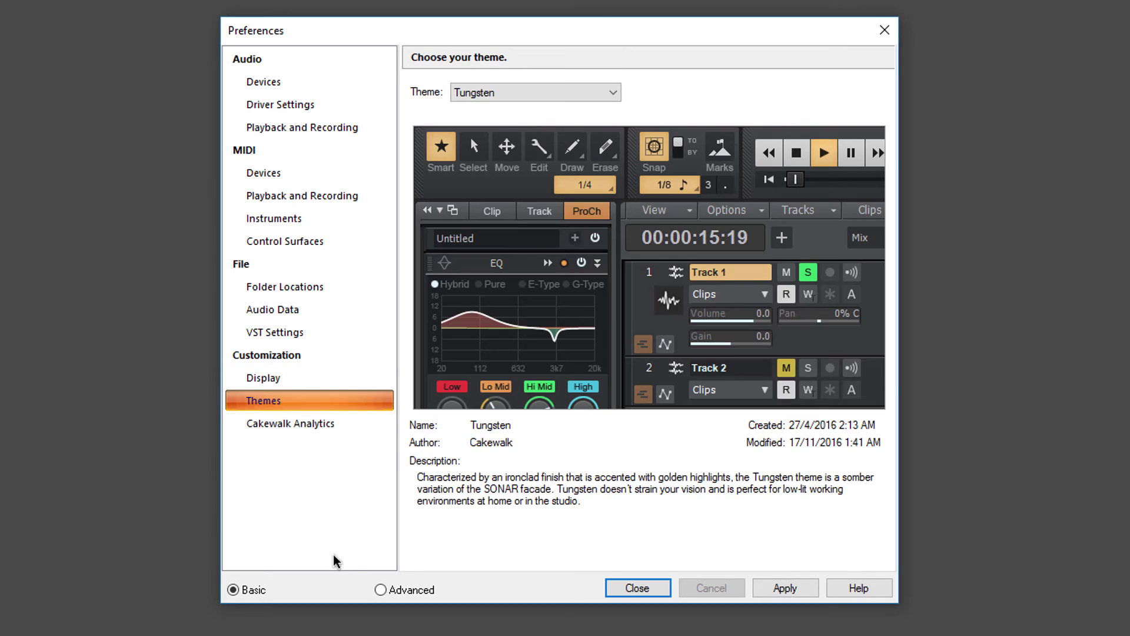
pyautogui.click(380, 590)
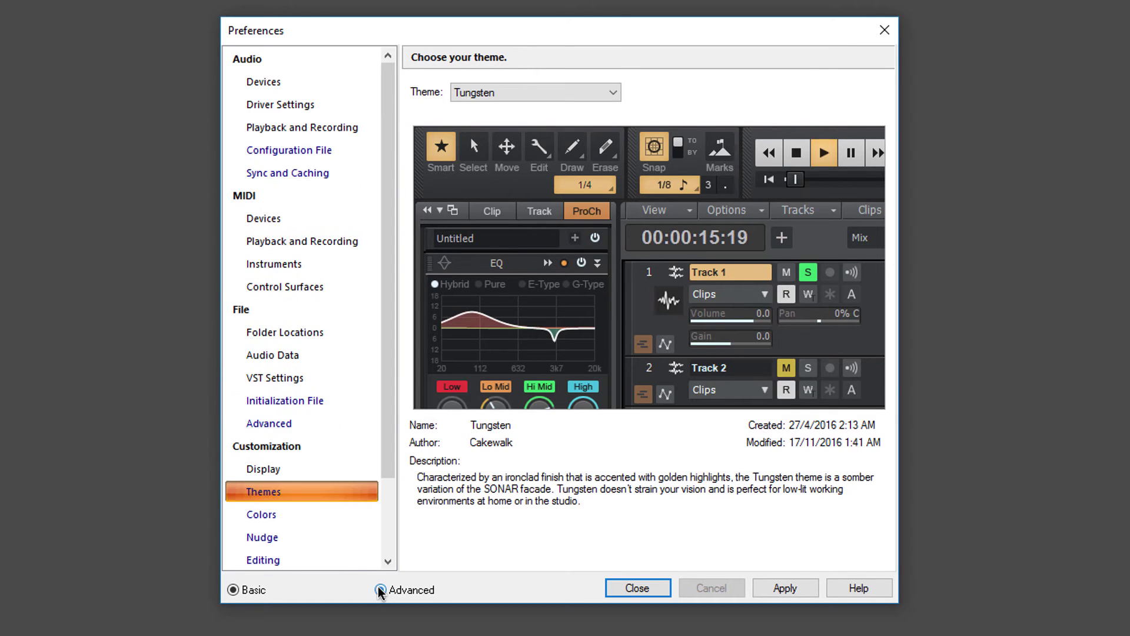
pyautogui.moveTo(385, 235); pyautogui.dragTo(391, 345)
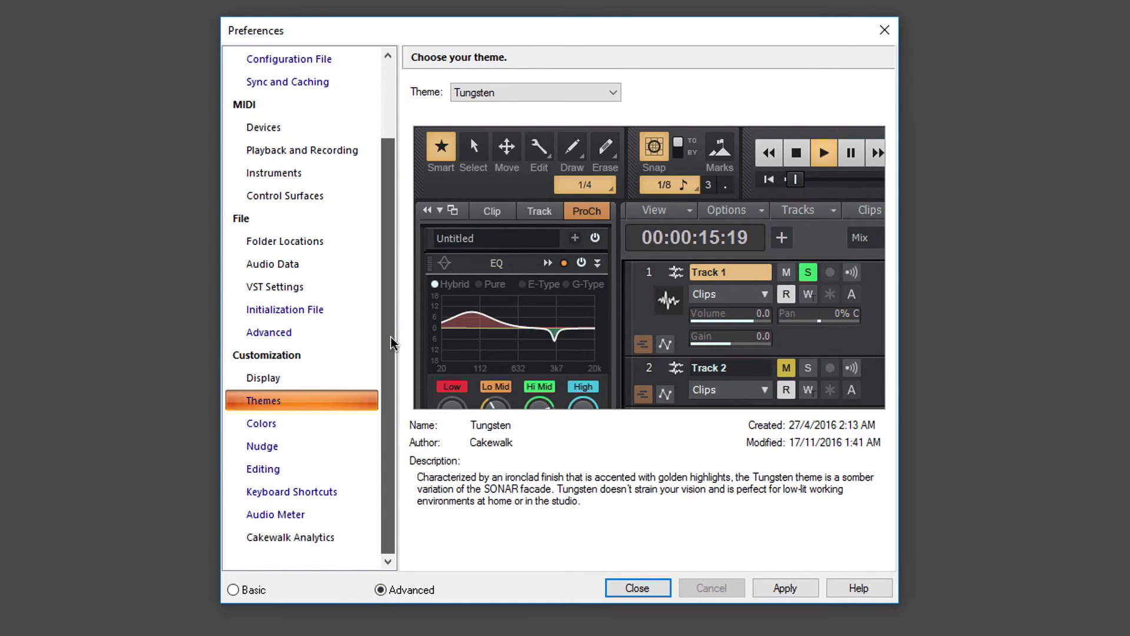
pyautogui.scroll(3, 378, 187)
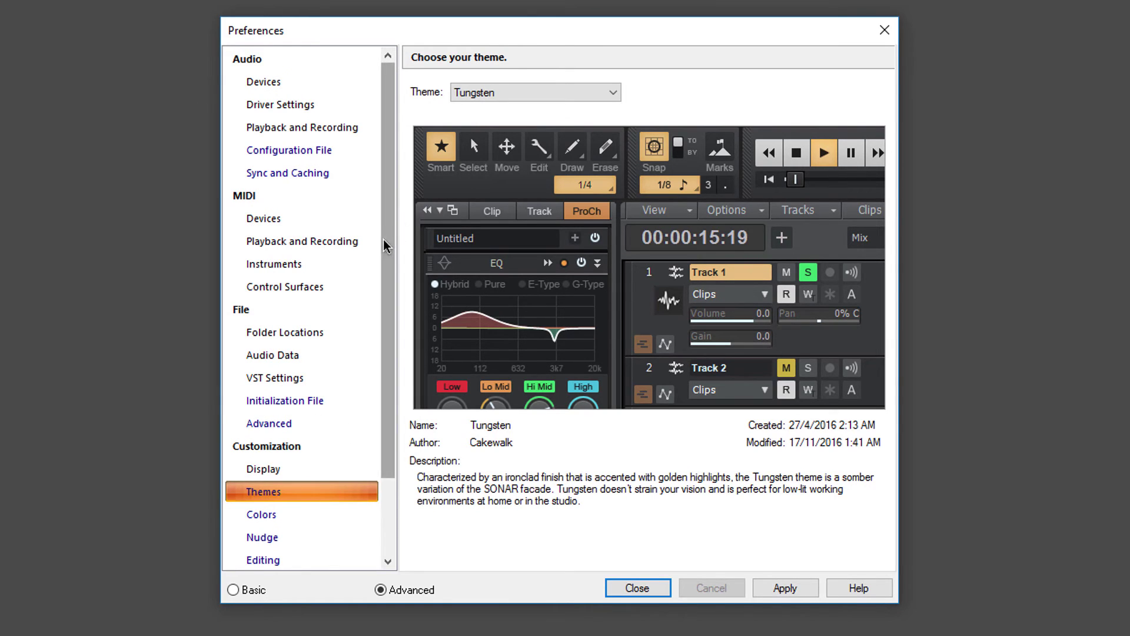
pyautogui.moveTo(383, 245); pyautogui.dragTo(391, 366)
pyautogui.scroll(3, 339, 521)
# Look at the audio configuration file properties and close the preferences
pyautogui.click(318, 151)
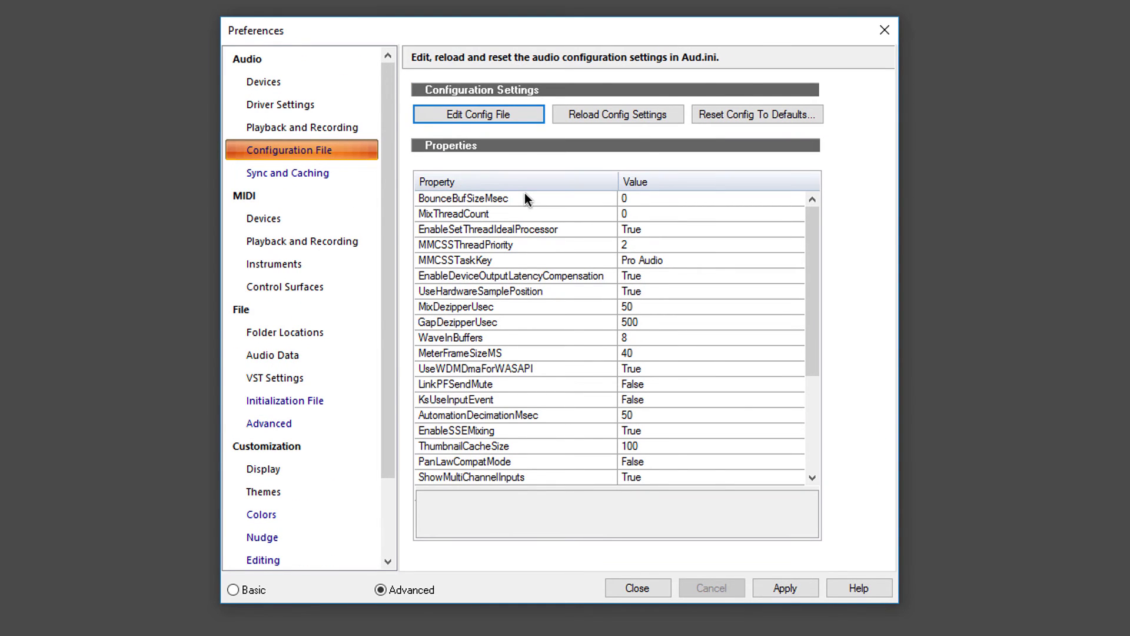
pyautogui.click(636, 589)
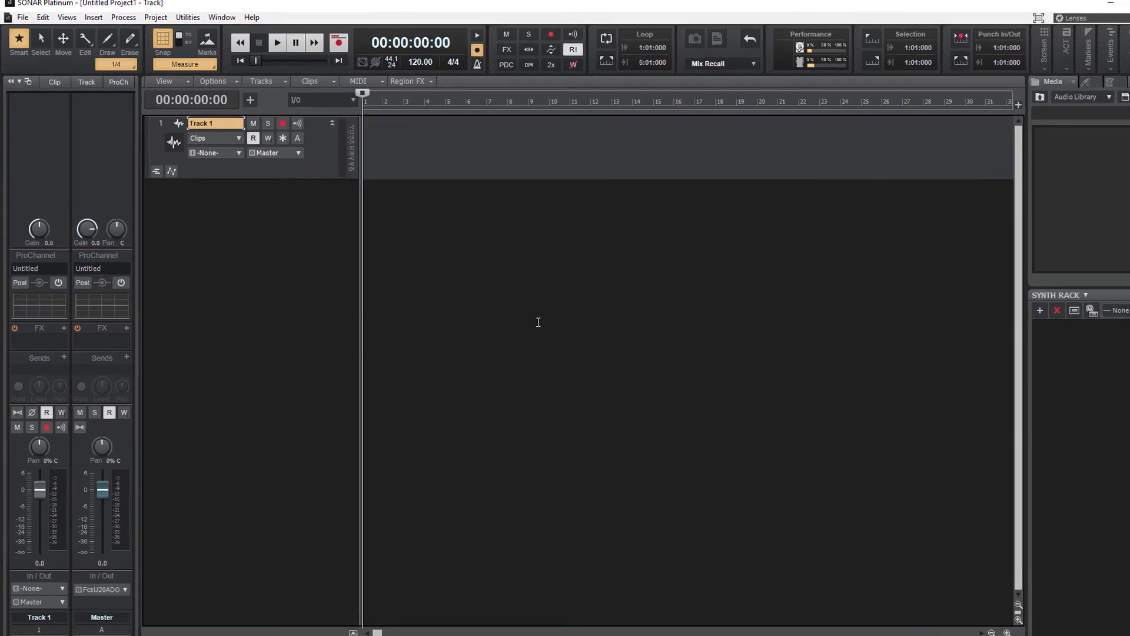
# Look at the track view's meter options, including the record meter options
pyautogui.click(204, 79)
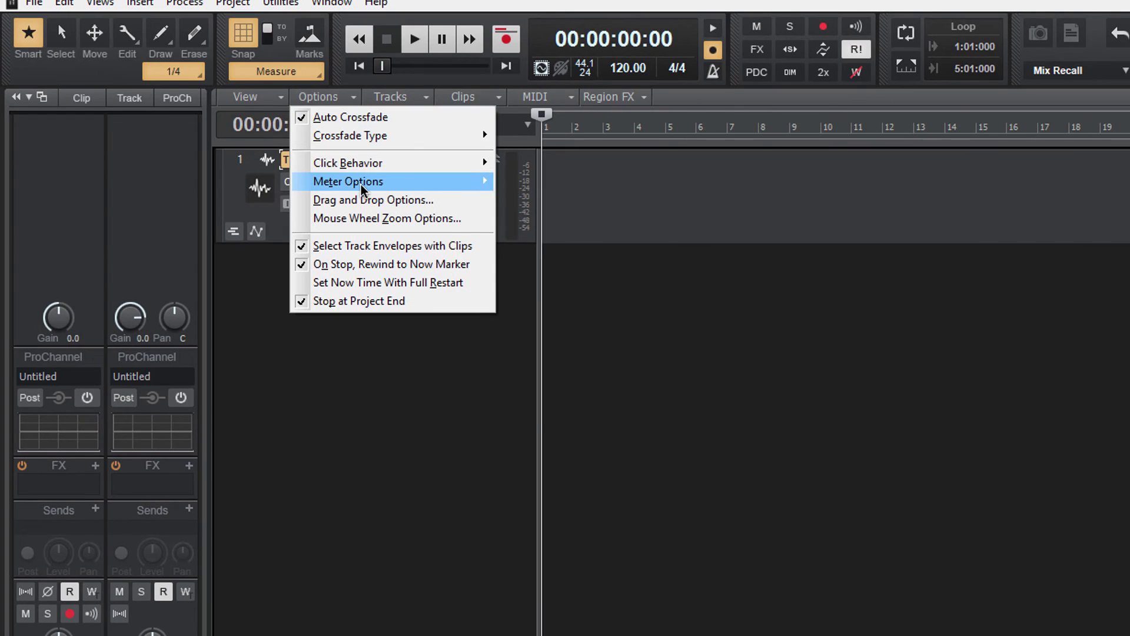
pyautogui.moveTo(362, 187)
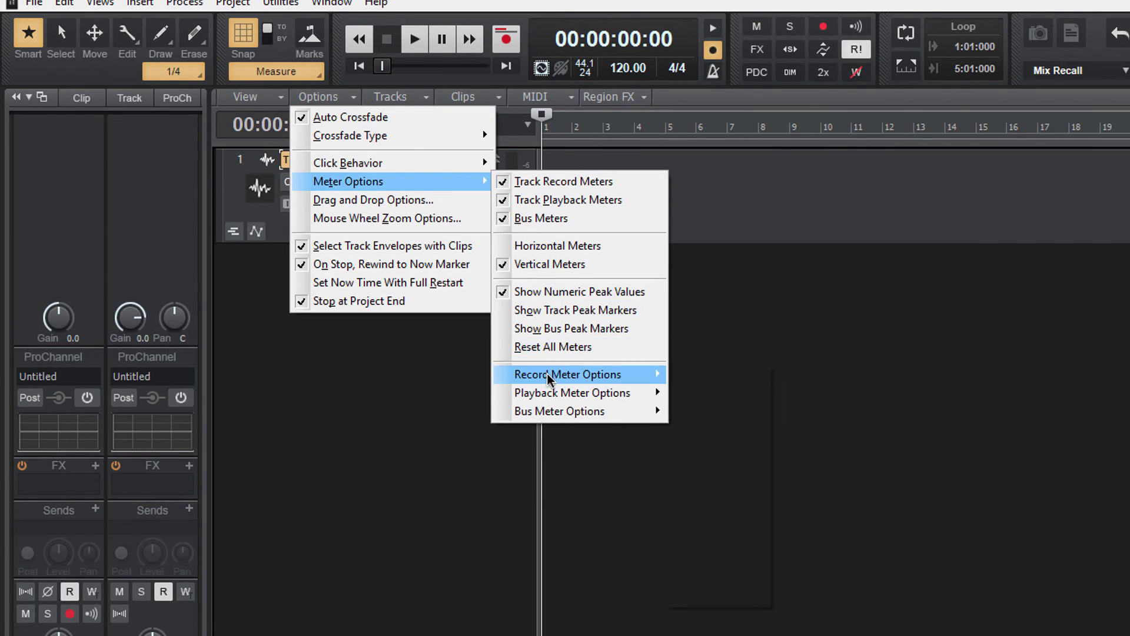
pyautogui.moveTo(548, 377)
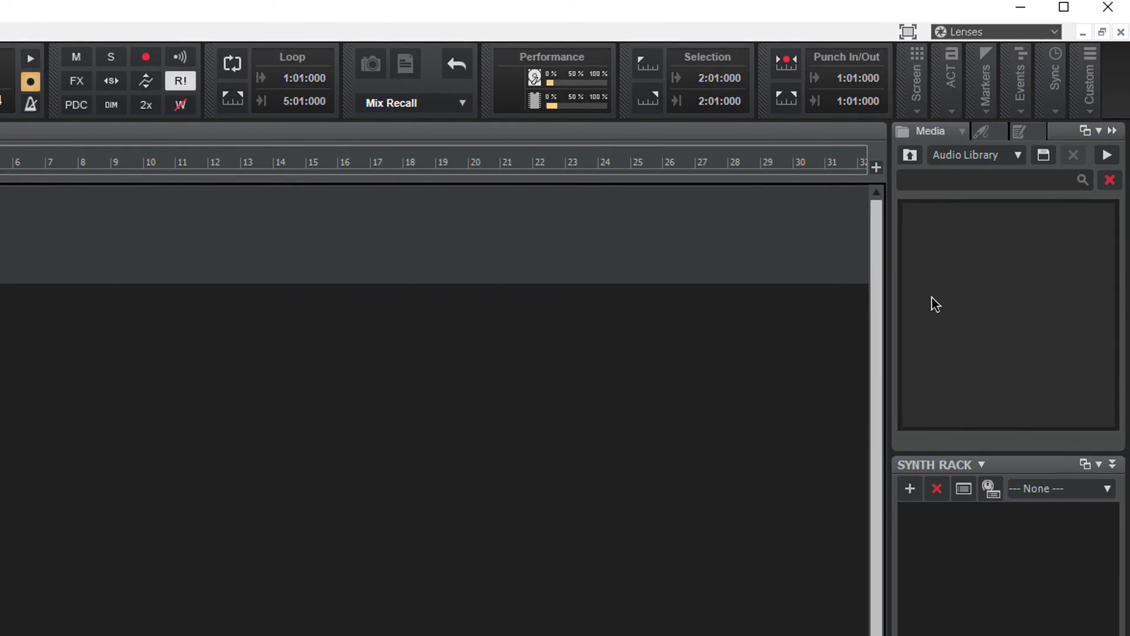
# Show the audio effect plug-ins and the plug-in options in the browser, and close the program
pyautogui.click(982, 132)
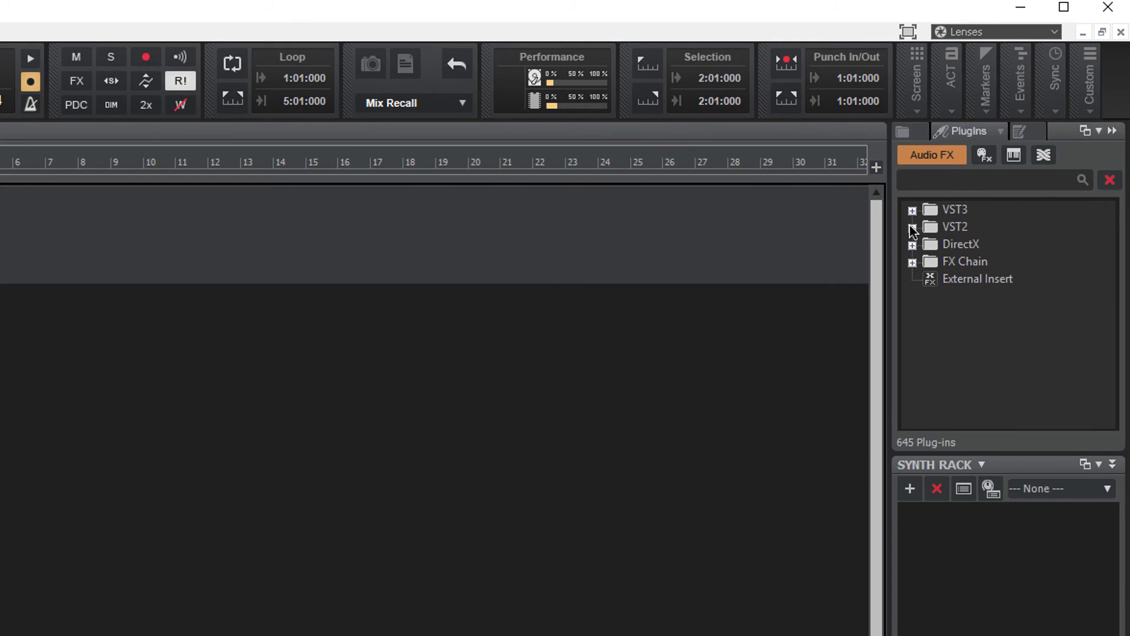
pyautogui.click(1001, 132)
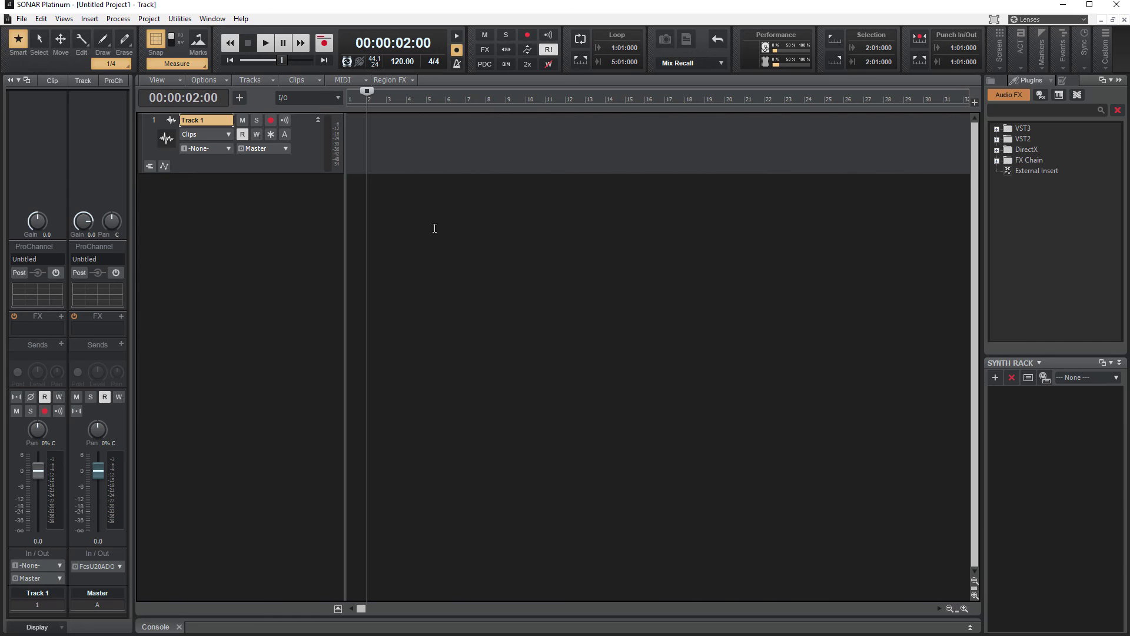
pyautogui.click(1117, 4)
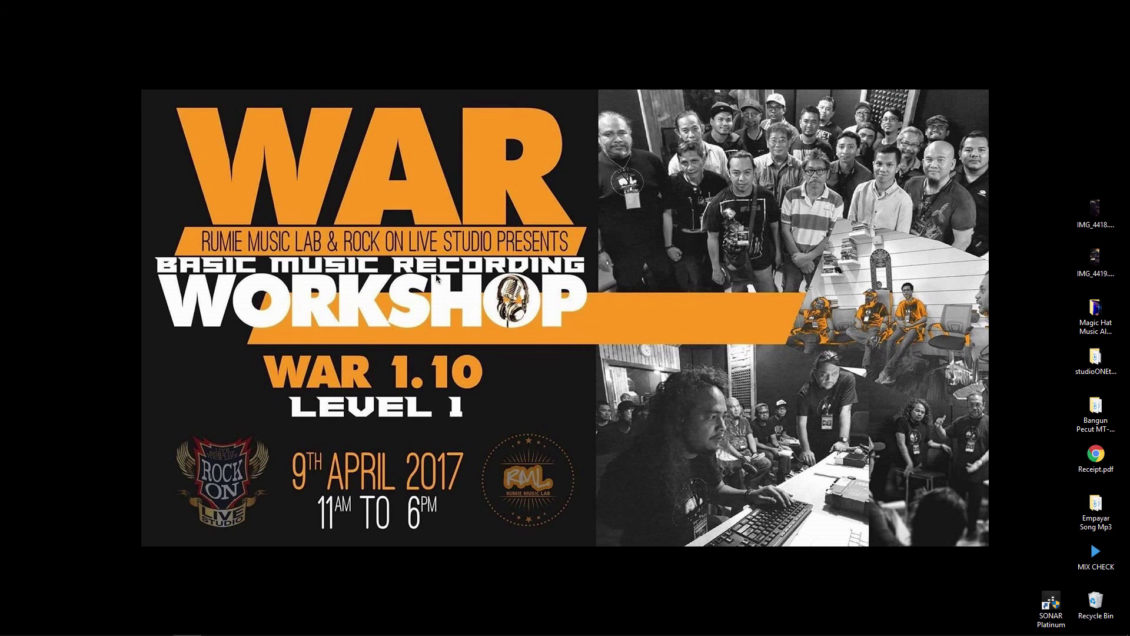